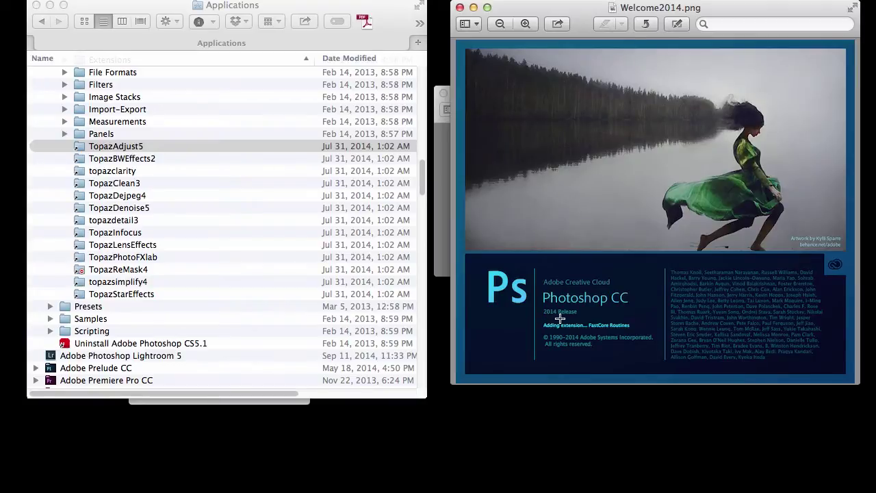
Switch between the photoshop.jpg and Welcome2014.png images, then collapse the Photoshop CC and CS5.1 folders
{"action": "left_click", "coordinate": [438, 185]}
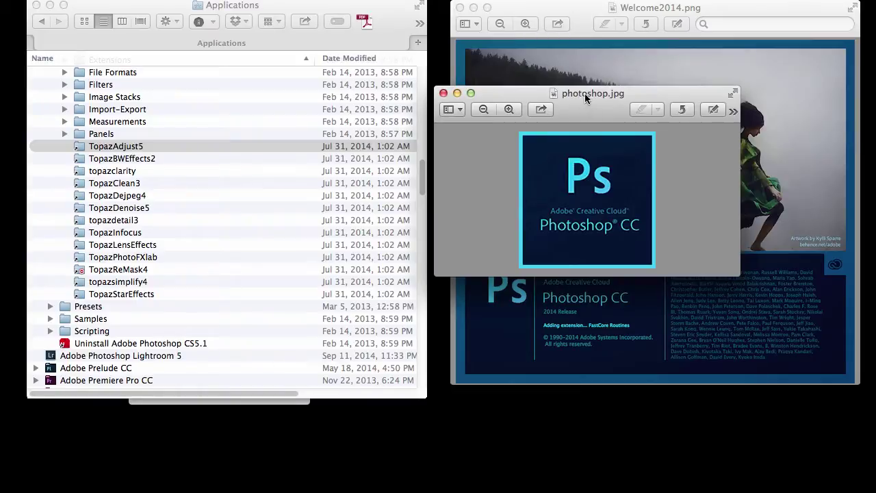
{"action": "left_click", "coordinate": [634, 8]}
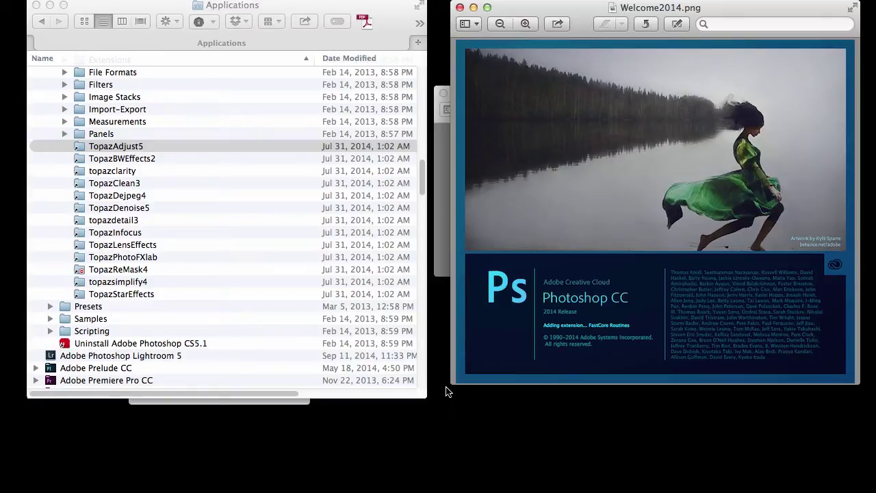
{"action": "scroll", "coordinate": [195, 357], "scroll_direction": "up", "scroll_amount": 10}
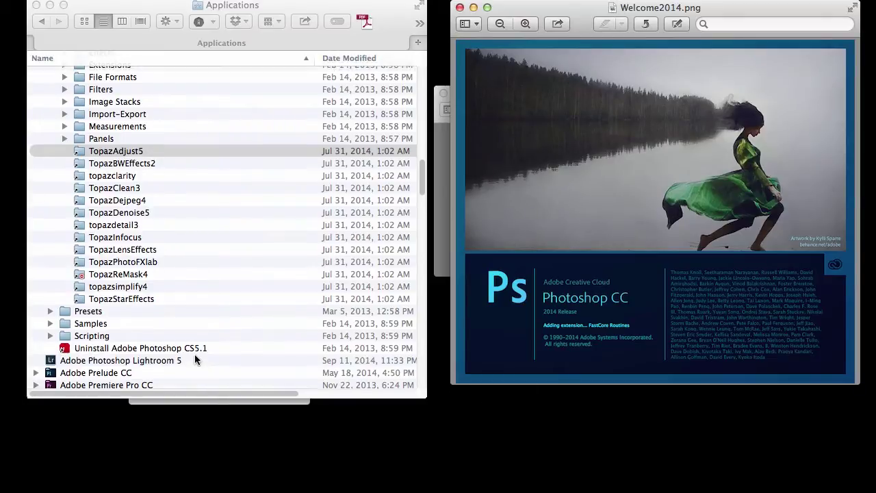
{"action": "scroll", "coordinate": [194, 360], "scroll_direction": "up", "scroll_amount": 12}
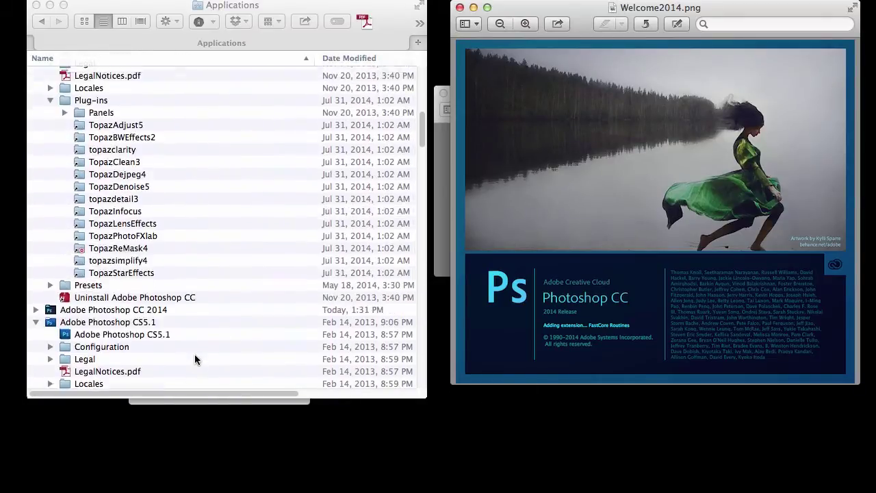
{"action": "scroll", "coordinate": [194, 359], "scroll_direction": "up", "scroll_amount": 5}
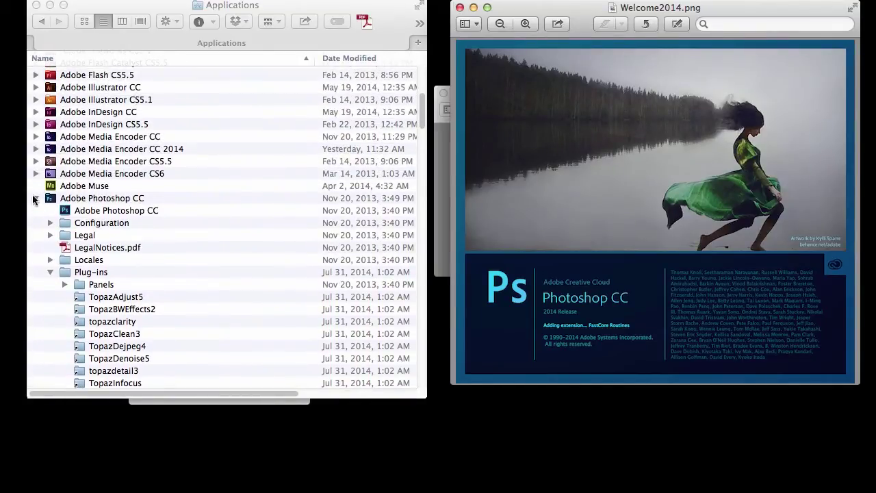
{"action": "left_click", "coordinate": [35, 198]}
{"action": "left_click", "coordinate": [36, 223]}
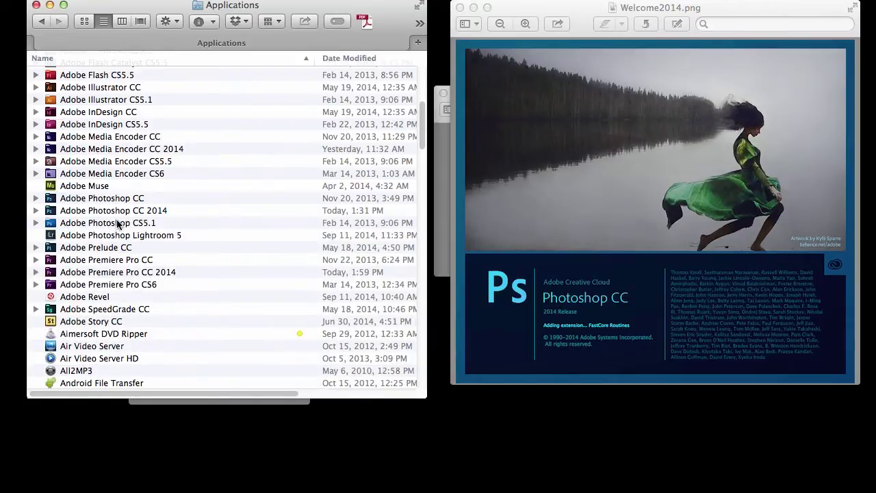
{"action": "left_click", "coordinate": [113, 223]}
Expand Photoshop CC 2014 to confirm its Plug-ins folder holds only Generator, then collapse it
{"action": "scroll", "coordinate": [152, 228], "scroll_direction": "right", "scroll_amount": 2}
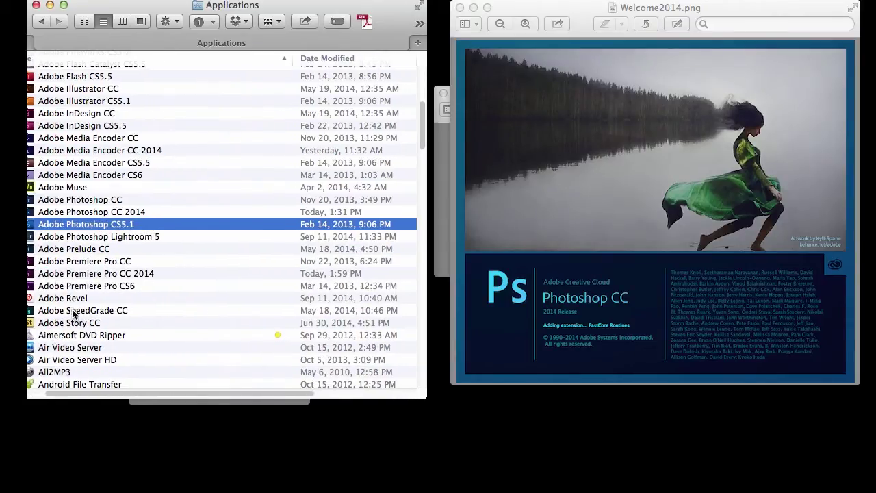
{"action": "scroll", "coordinate": [89, 394], "scroll_direction": "left", "scroll_amount": 2}
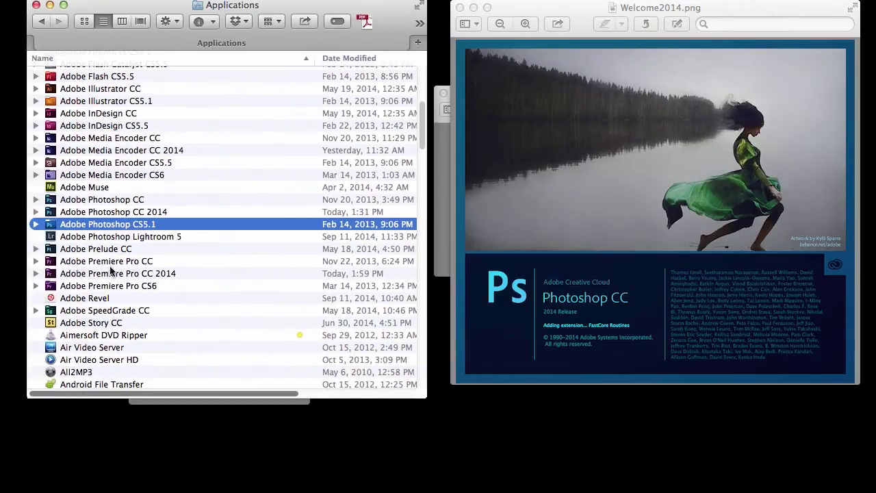
{"action": "left_click", "coordinate": [113, 199]}
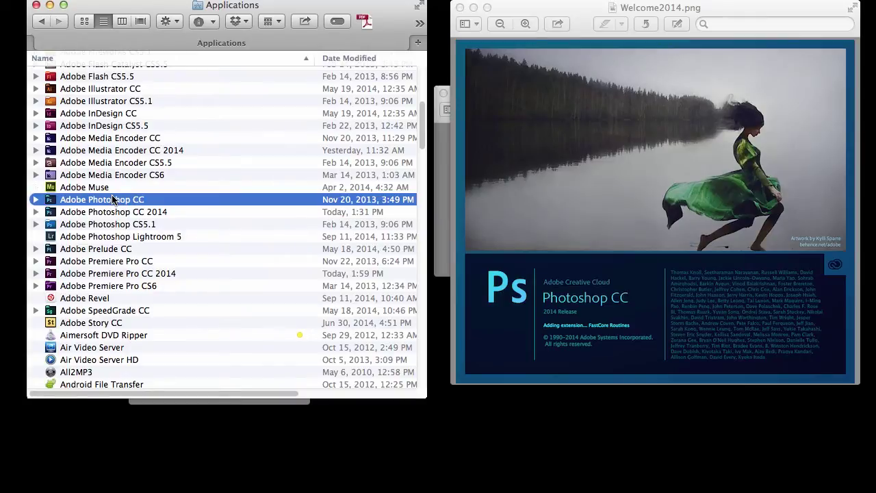
{"action": "left_click", "coordinate": [101, 215]}
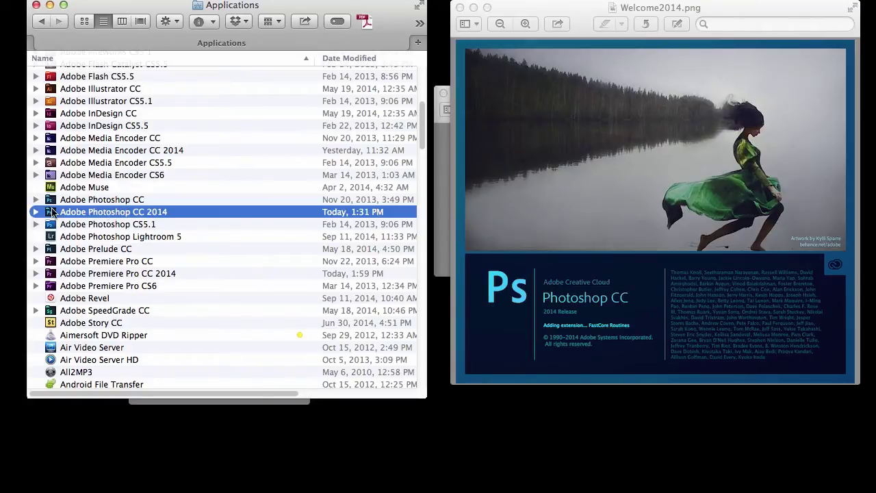
{"action": "left_click", "coordinate": [37, 215]}
{"action": "left_click", "coordinate": [37, 215]}
{"action": "left_click", "coordinate": [37, 212]}
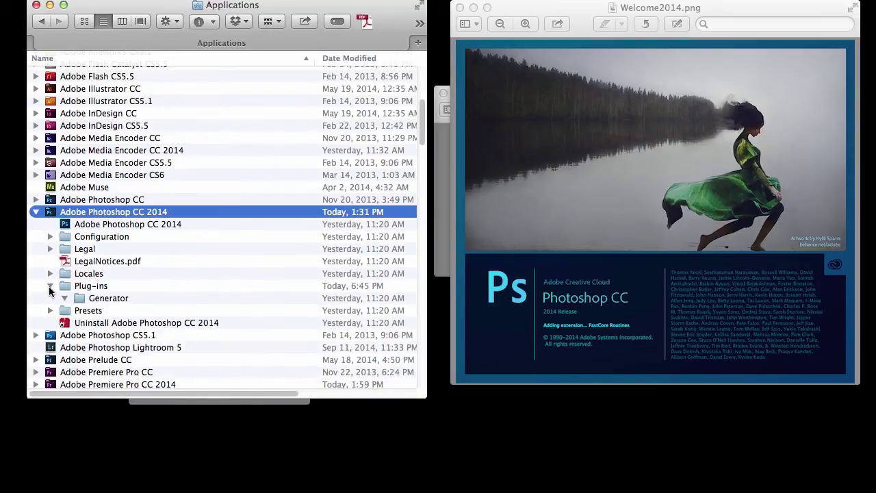
{"action": "left_click", "coordinate": [82, 288]}
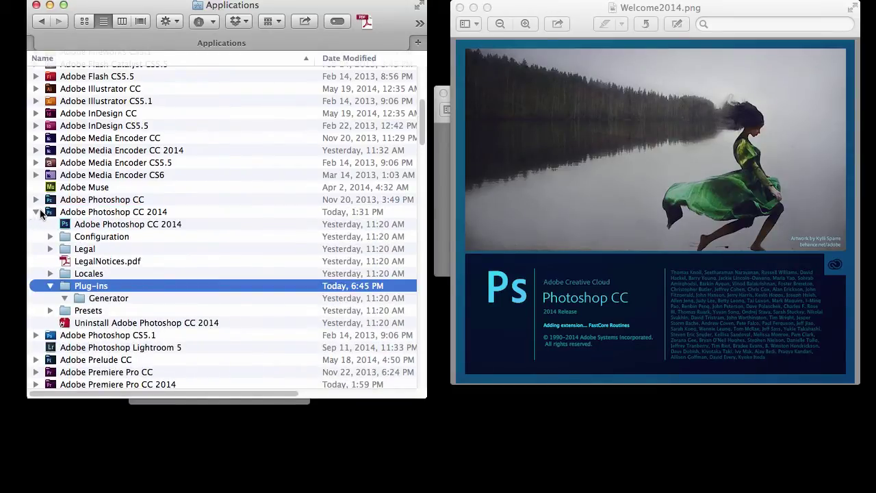
{"action": "left_click", "coordinate": [37, 211]}
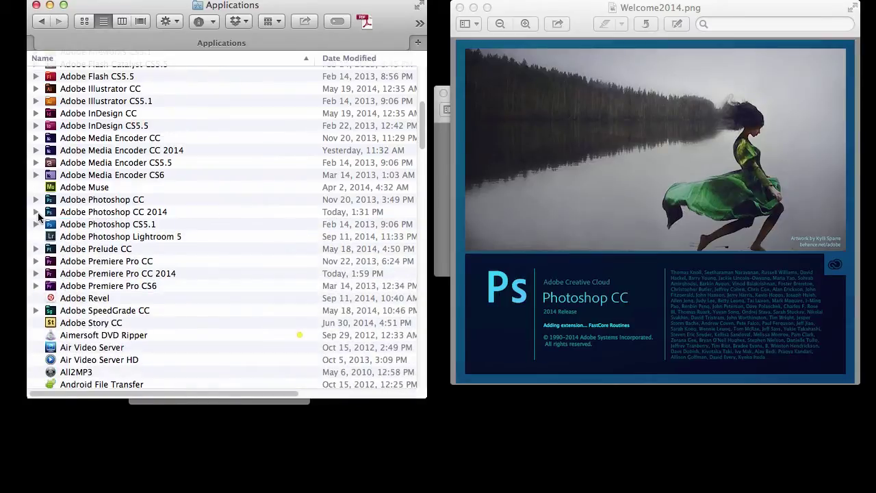
Expand the Adobe Photoshop CS5.1 folder and its Plug-ins subfolder
{"action": "scroll", "coordinate": [35, 222], "scroll_direction": "down", "scroll_amount": 1}
{"action": "left_click", "coordinate": [36, 222]}
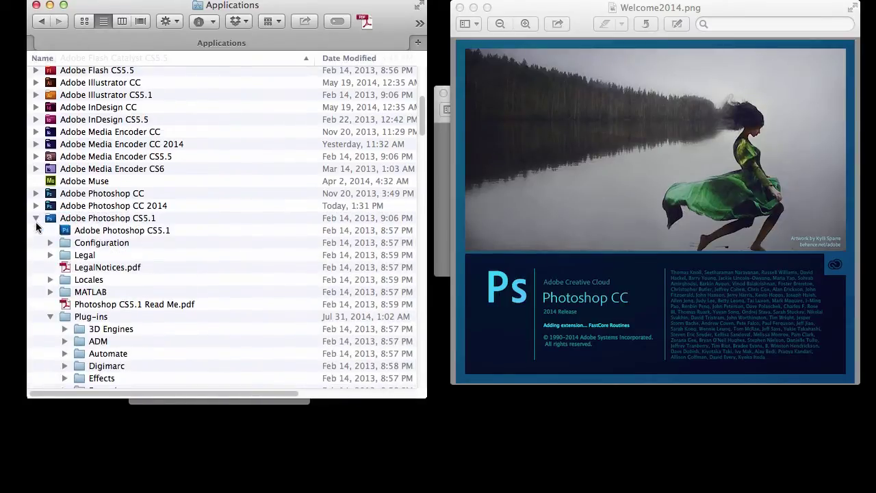
{"action": "scroll", "coordinate": [99, 312], "scroll_direction": "down", "scroll_amount": 4}
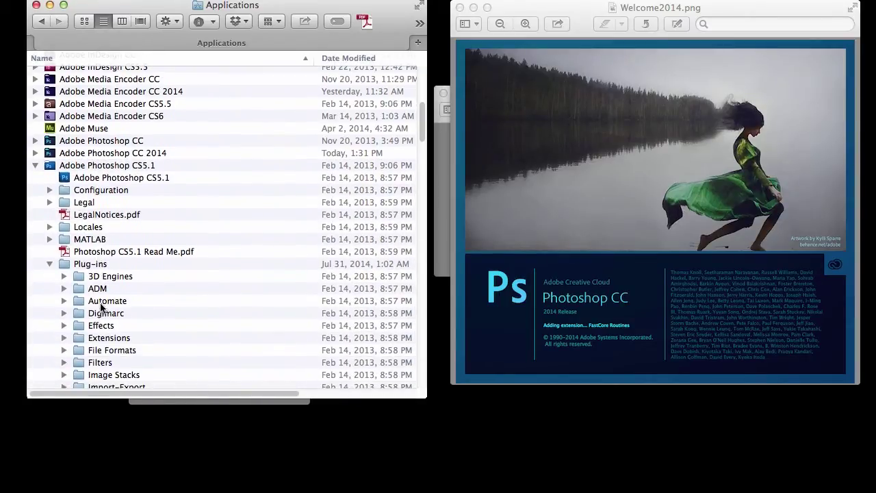
{"action": "scroll", "coordinate": [98, 309], "scroll_direction": "down", "scroll_amount": 3}
{"action": "left_click", "coordinate": [97, 233]}
{"action": "left_click", "coordinate": [49, 233]}
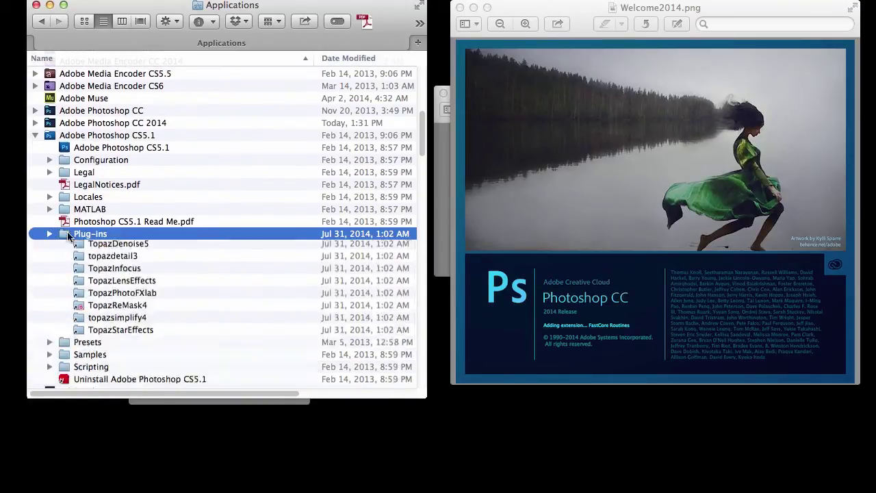
{"action": "left_click", "coordinate": [49, 233]}
{"action": "scroll", "coordinate": [121, 268], "scroll_direction": "down", "scroll_amount": 10}
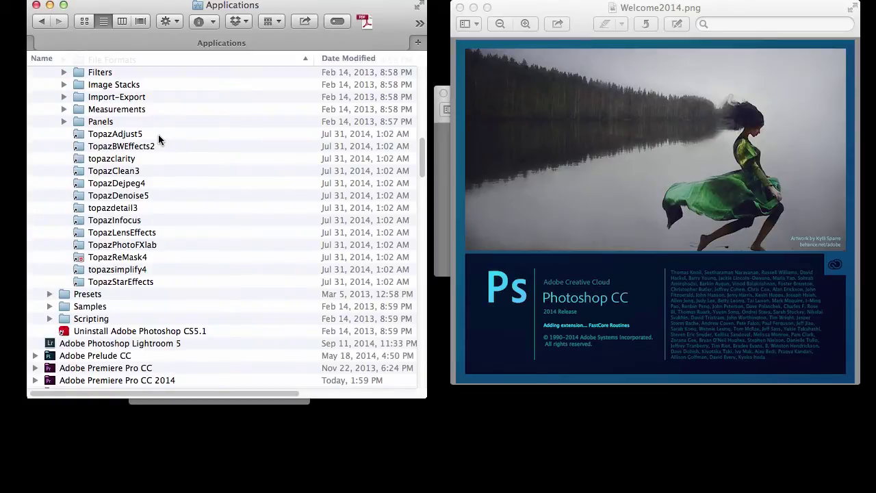
Select the thirteen Topaz items from TopazAdjust5 to TopazStarEffects and get info on TopazAdjust5
{"action": "left_click_drag", "start_coordinate": [158, 135], "coordinate": [156, 286]}
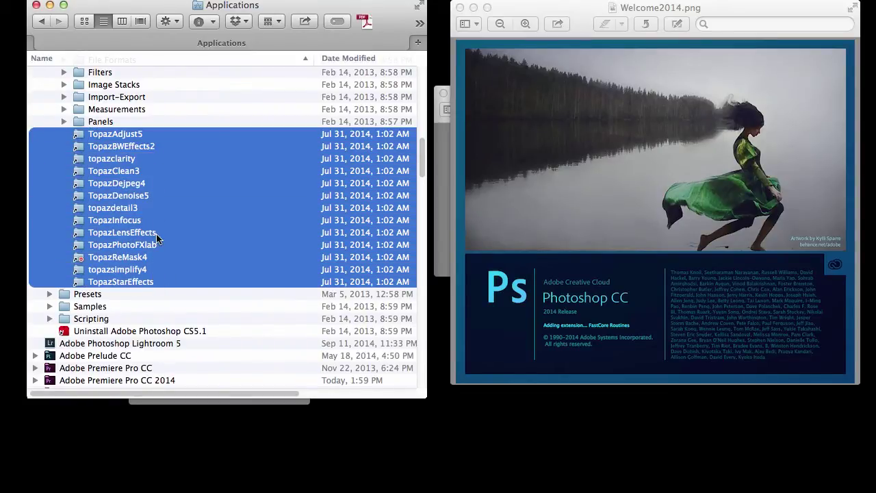
{"action": "scroll", "coordinate": [115, 217], "scroll_direction": "up", "scroll_amount": 3}
{"action": "scroll", "coordinate": [126, 243], "scroll_direction": "up", "scroll_amount": 5}
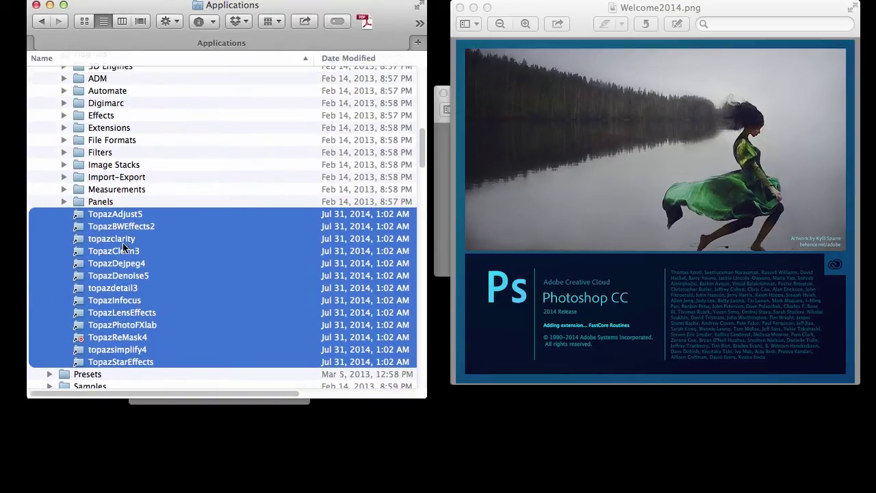
{"action": "scroll", "coordinate": [155, 263], "scroll_direction": "down", "scroll_amount": 3}
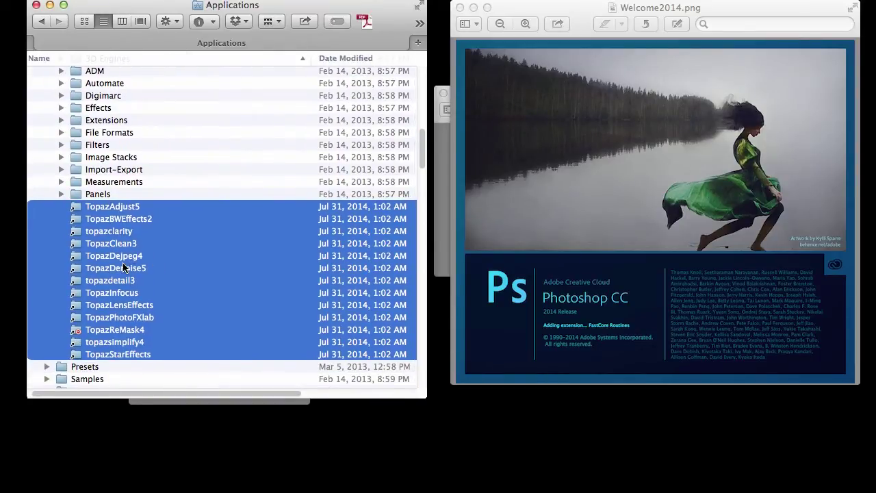
{"action": "scroll", "coordinate": [88, 117], "scroll_direction": "up", "scroll_amount": 4}
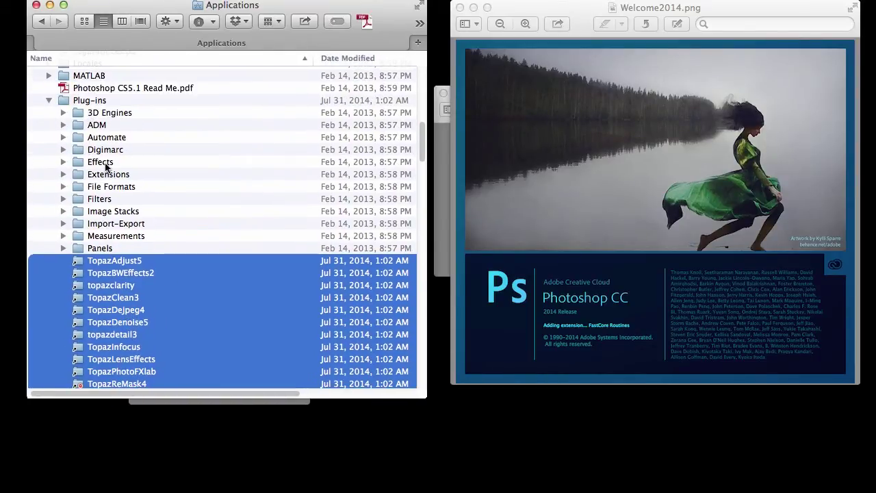
{"action": "scroll", "coordinate": [129, 187], "scroll_direction": "up", "scroll_amount": 5}
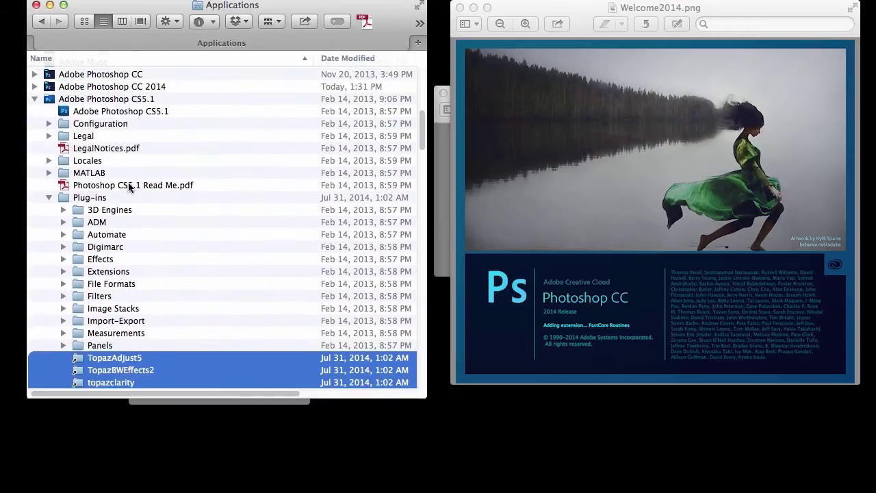
{"action": "scroll", "coordinate": [129, 187], "scroll_direction": "down", "scroll_amount": 4}
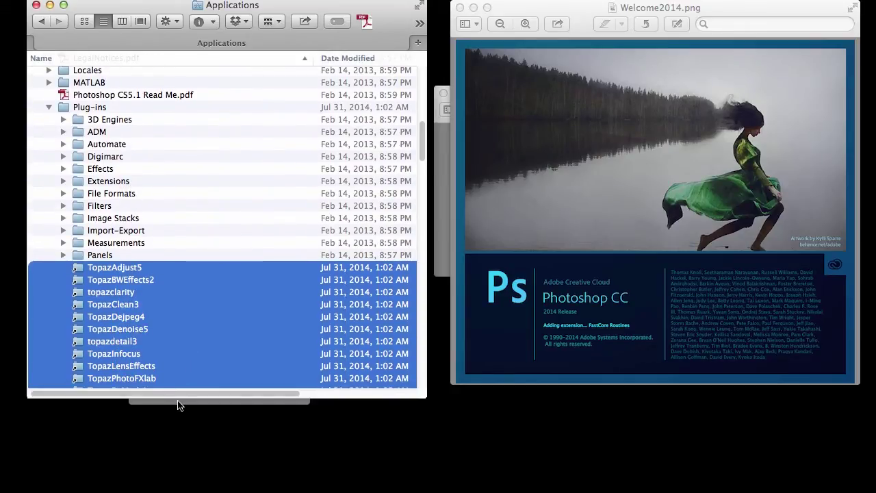
{"action": "key", "text": "super+i"}
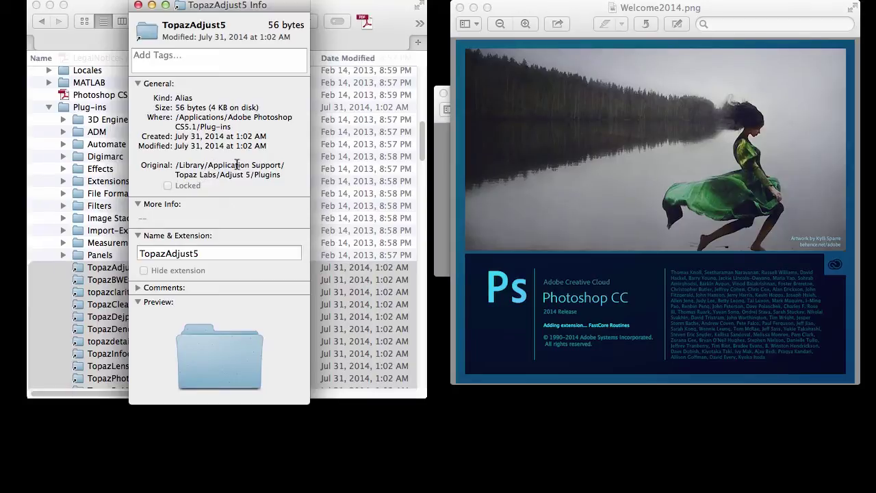
Highlight the Library part of TopazAdjust5's original path, then close the Info window
{"action": "left_click_drag", "start_coordinate": [260, 165], "coordinate": [206, 170]}
{"action": "double_click", "coordinate": [190, 165]}
{"action": "left_click", "coordinate": [139, 6]}
Open Photoshop CC 2014's Plug-ins folder, paste the Topaz plug-in aliases beside Generator, and go back
{"action": "scroll", "coordinate": [123, 273], "scroll_direction": "down", "scroll_amount": 3}
{"action": "scroll", "coordinate": [123, 272], "scroll_direction": "down", "scroll_amount": 1}
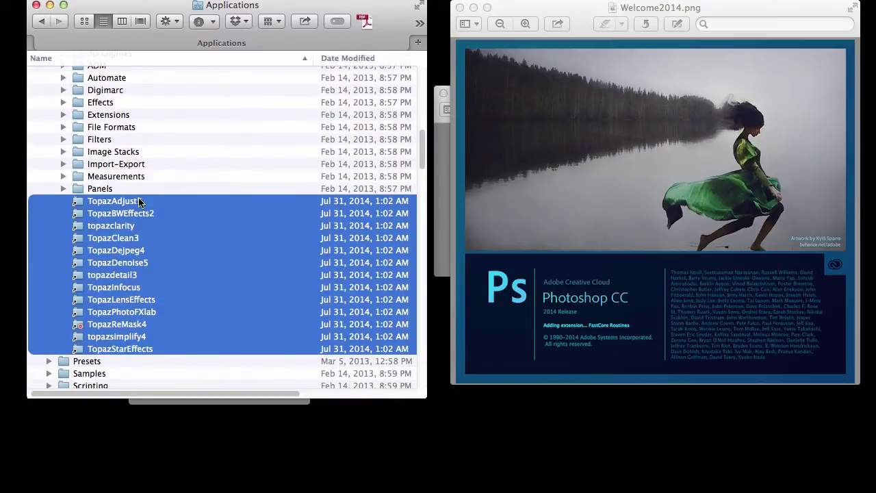
{"action": "scroll", "coordinate": [134, 204], "scroll_direction": "up", "scroll_amount": 10}
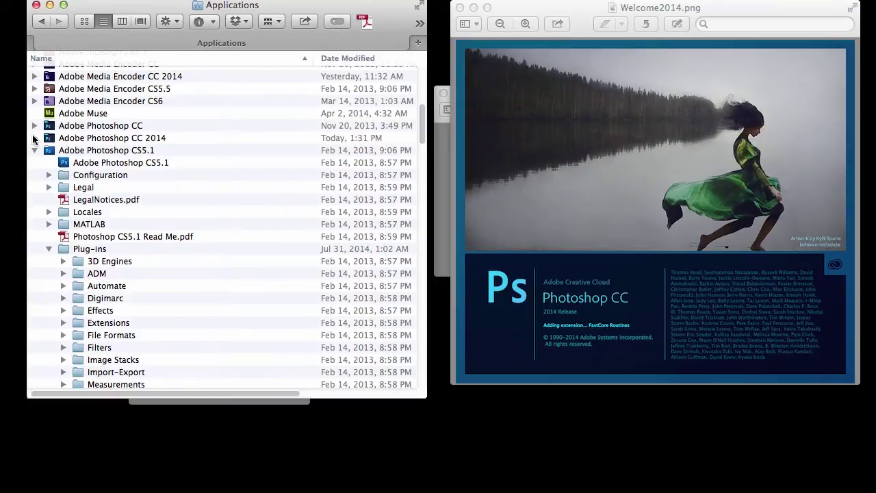
{"action": "left_click", "coordinate": [34, 139]}
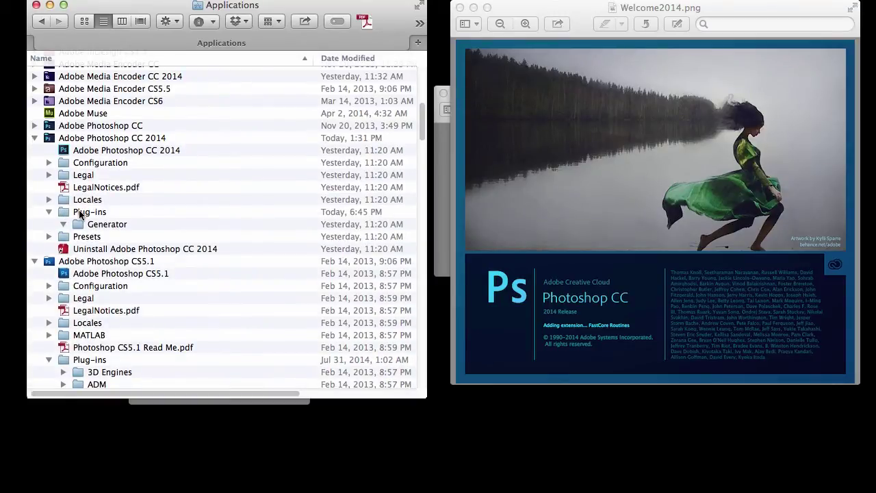
{"action": "left_click", "coordinate": [63, 213]}
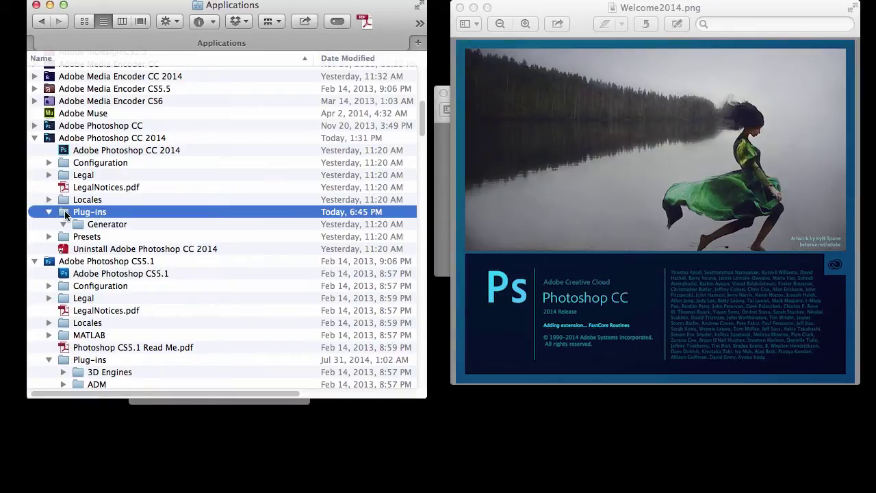
{"action": "double_click", "coordinate": [61, 212]}
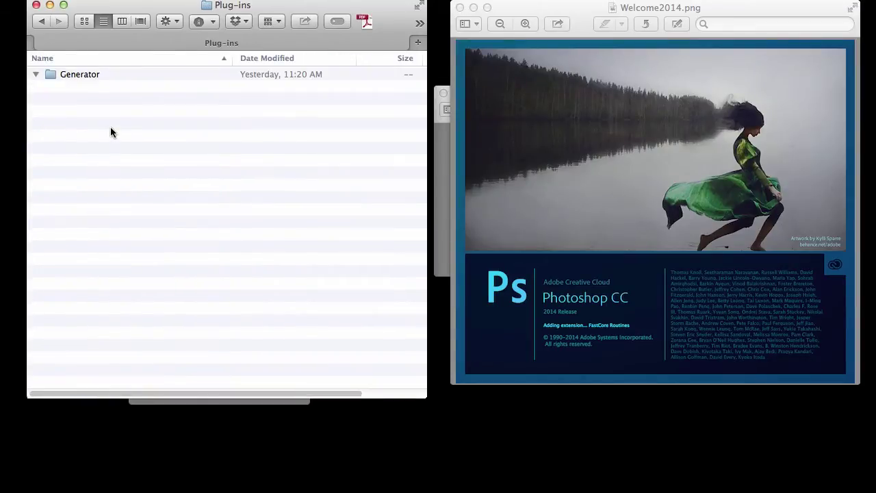
{"action": "key", "text": "super+v"}
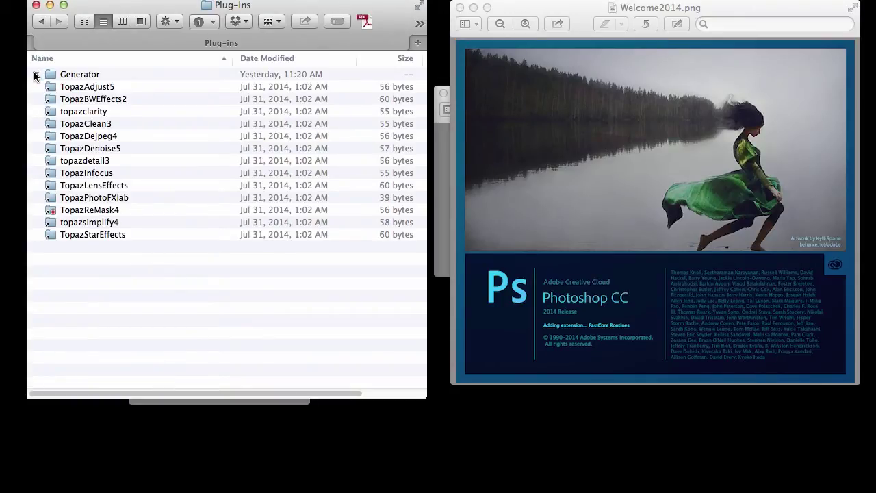
{"action": "left_click", "coordinate": [40, 21]}
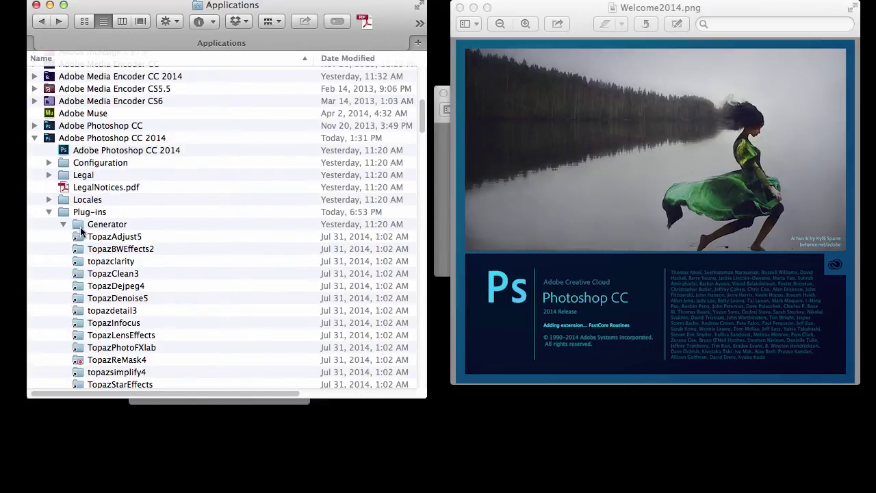
Collapse CC 2014 Plug-ins and browse CS5.1 Plug-ins' Digimarc and Mac folders to find Effects
{"action": "left_click", "coordinate": [49, 212]}
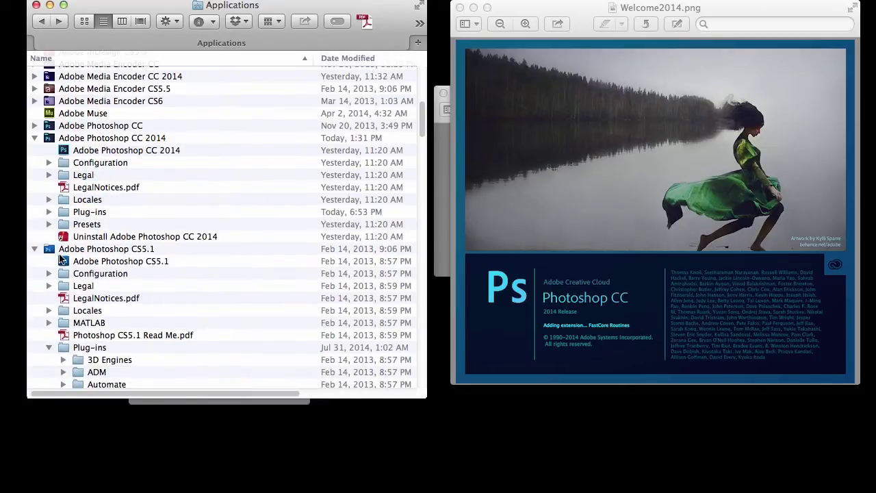
{"action": "left_click", "coordinate": [87, 349]}
{"action": "scroll", "coordinate": [103, 351], "scroll_direction": "down", "scroll_amount": 4}
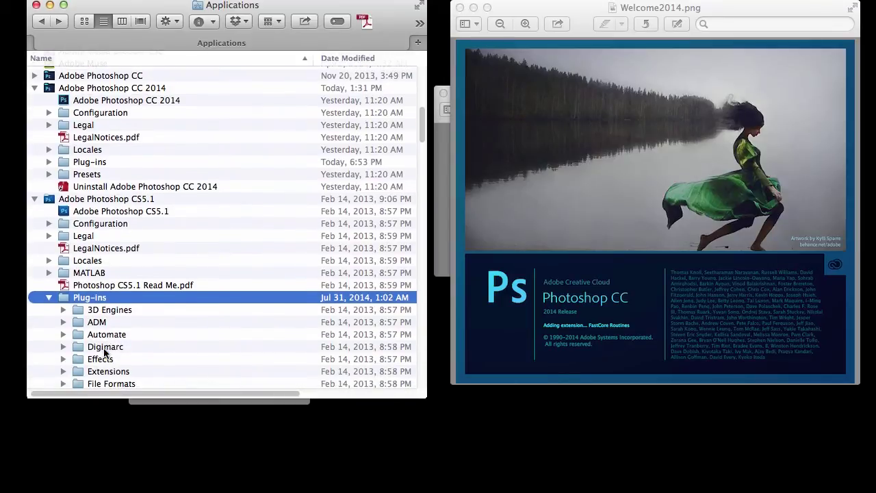
{"action": "left_click", "coordinate": [67, 346]}
{"action": "left_click", "coordinate": [65, 347]}
{"action": "scroll", "coordinate": [69, 346], "scroll_direction": "down", "scroll_amount": 2}
{"action": "left_click", "coordinate": [76, 344]}
{"action": "left_click", "coordinate": [73, 336]}
{"action": "left_click", "coordinate": [73, 335]}
{"action": "left_click", "coordinate": [59, 323]}
Drag the Effects folder onto CC 2014 Plug-ins and confirm it contains Filter Gallery.plugin
{"action": "scroll", "coordinate": [102, 325], "scroll_direction": "down", "scroll_amount": 2}
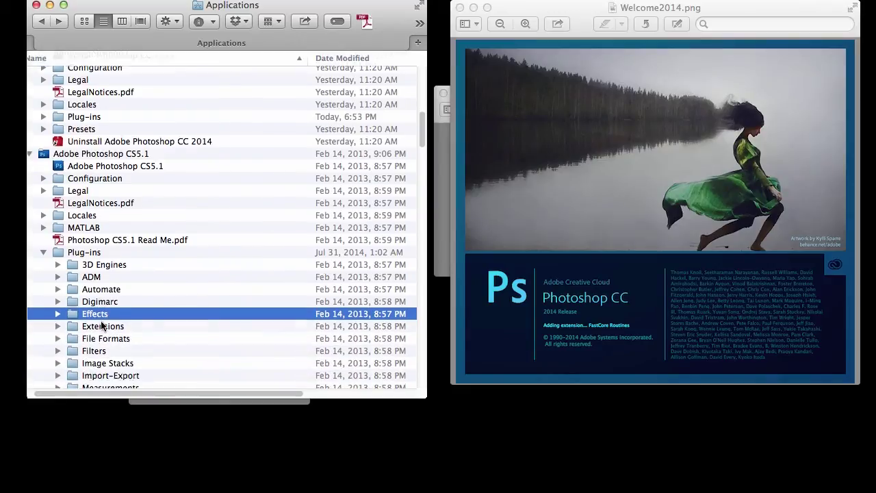
{"action": "scroll", "coordinate": [101, 326], "scroll_direction": "down", "scroll_amount": 5}
{"action": "scroll", "coordinate": [101, 321], "scroll_direction": "up", "scroll_amount": 4}
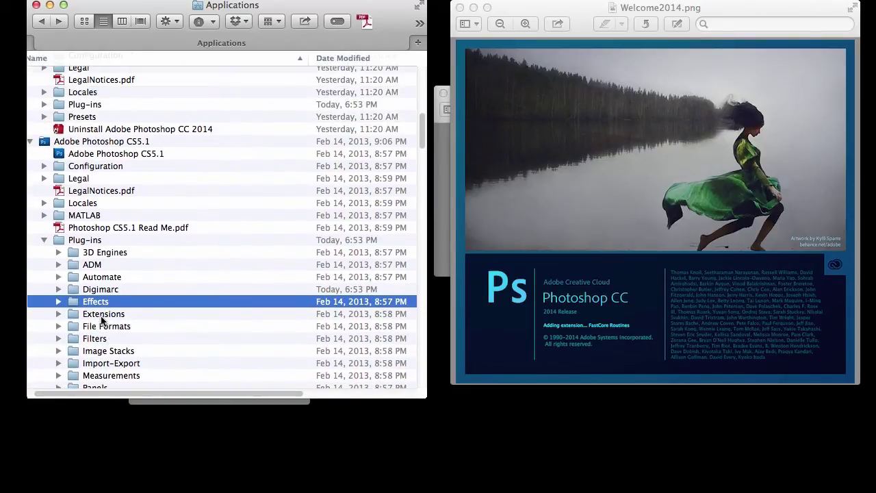
{"action": "scroll", "coordinate": [95, 312], "scroll_direction": "up", "scroll_amount": 4}
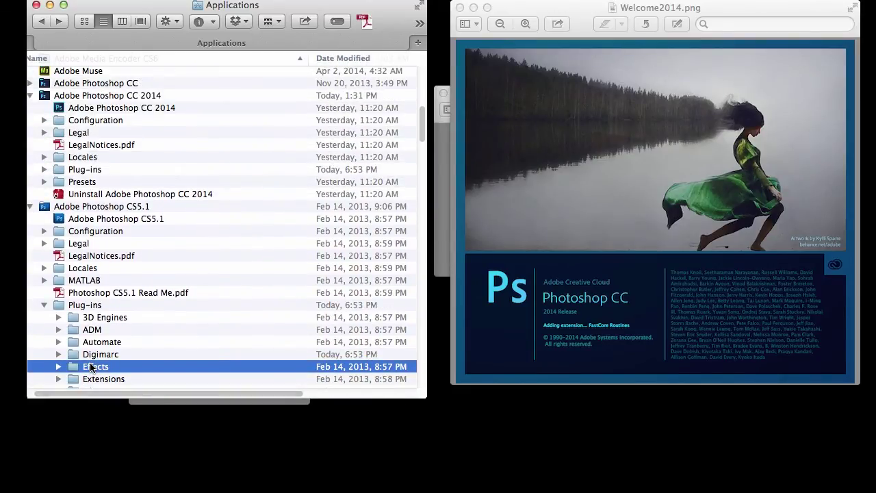
{"action": "left_click_drag", "start_coordinate": [92, 368], "coordinate": [98, 171]}
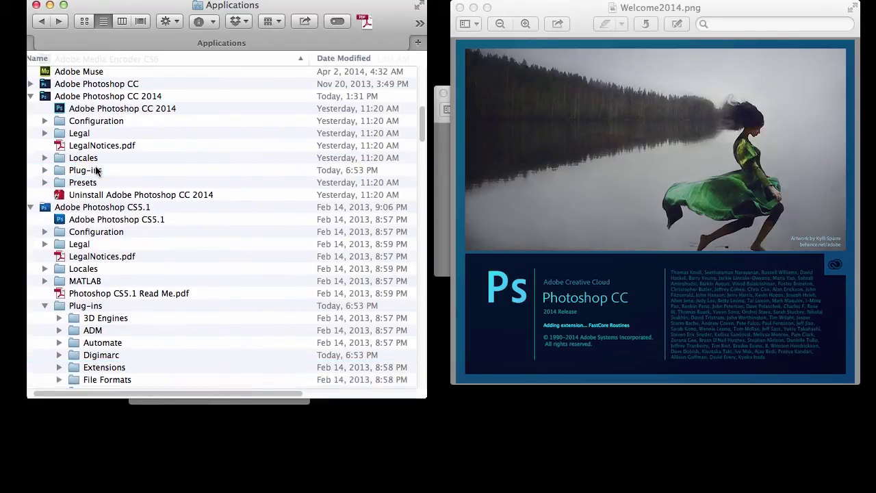
{"action": "left_click", "coordinate": [44, 170]}
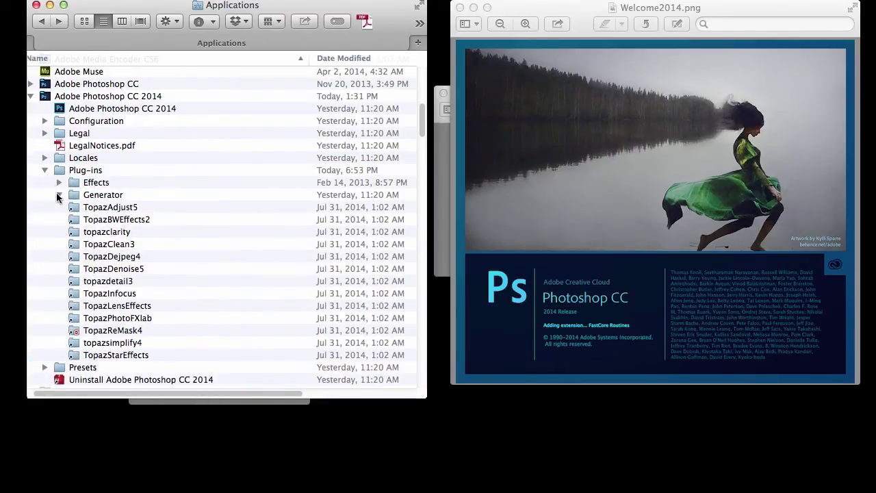
{"action": "left_click", "coordinate": [62, 181]}
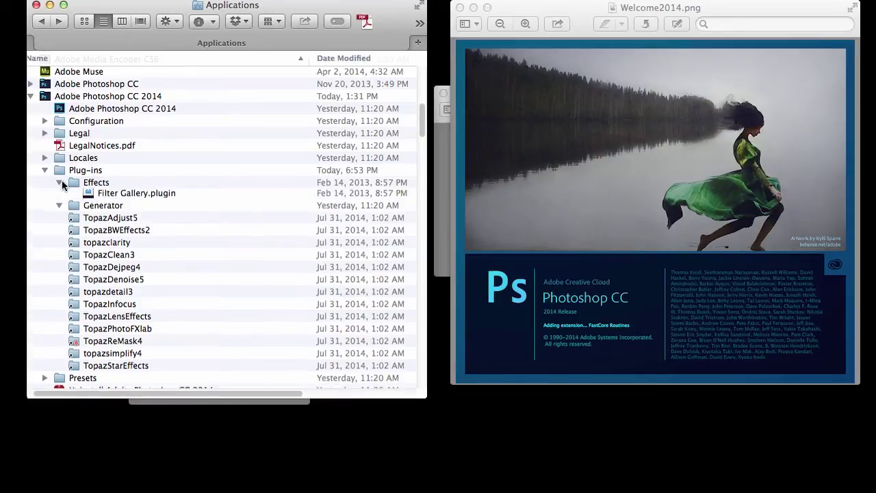
{"action": "left_click", "coordinate": [61, 182]}
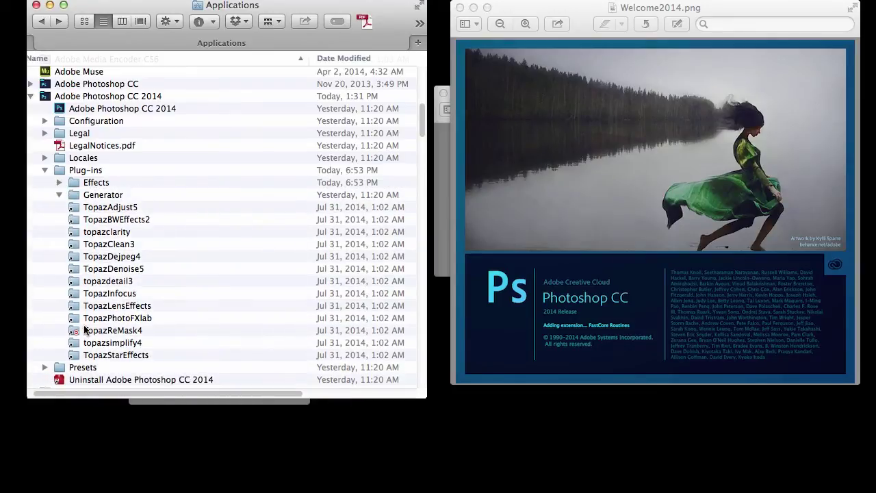
{"action": "scroll", "coordinate": [101, 334], "scroll_direction": "down", "scroll_amount": 5}
Review the moved items, then collapse Photoshop CC 2014's Plug-ins folder
{"action": "scroll", "coordinate": [100, 333], "scroll_direction": "up", "scroll_amount": 3}
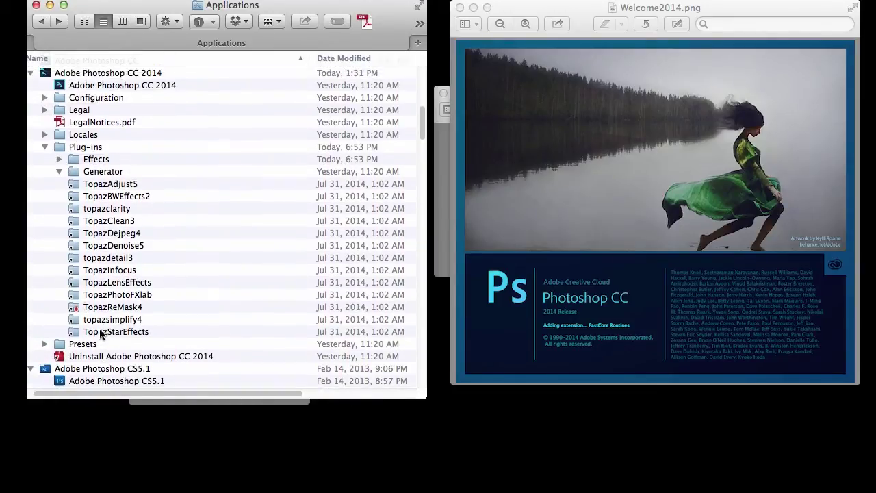
{"action": "scroll", "coordinate": [100, 334], "scroll_direction": "down", "scroll_amount": 5}
{"action": "scroll", "coordinate": [101, 333], "scroll_direction": "down", "scroll_amount": 10}
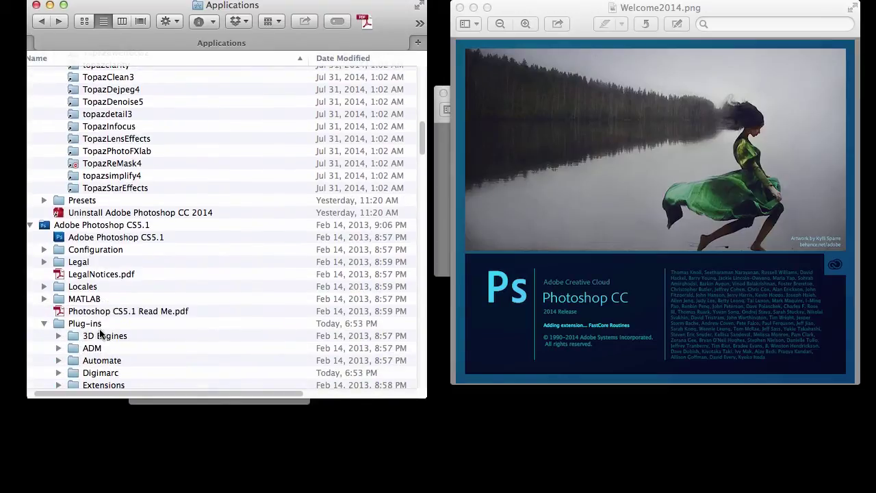
{"action": "scroll", "coordinate": [101, 333], "scroll_direction": "up", "scroll_amount": 8}
{"action": "scroll", "coordinate": [100, 333], "scroll_direction": "up", "scroll_amount": 10}
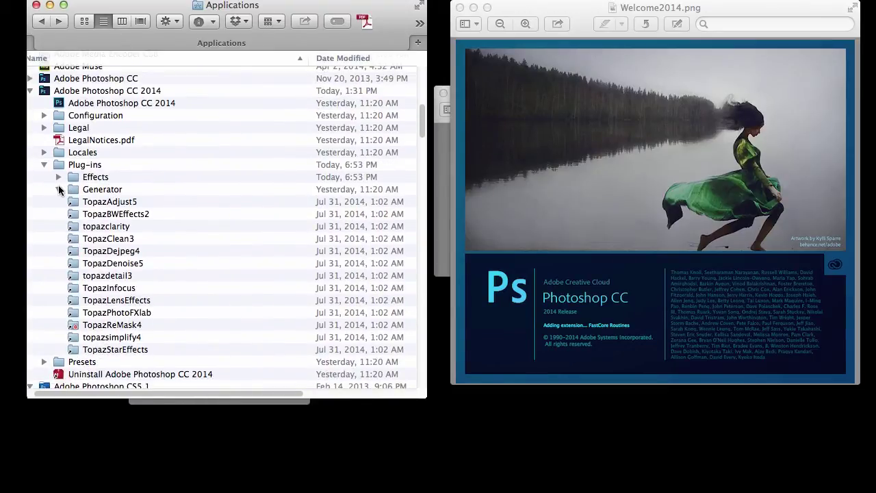
{"action": "left_click", "coordinate": [43, 165]}
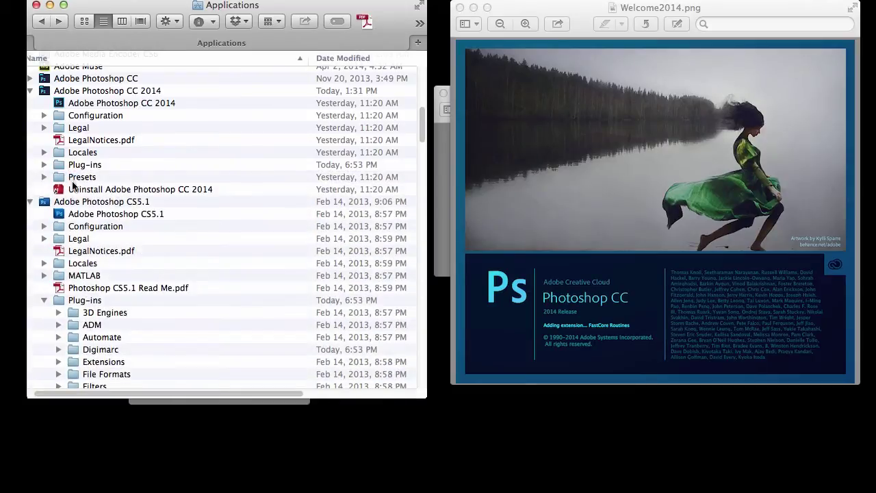
Expand the Adobe Photoshop CC folder to show its contents
{"action": "scroll", "coordinate": [83, 185], "scroll_direction": "up", "scroll_amount": 10}
{"action": "scroll", "coordinate": [84, 183], "scroll_direction": "down", "scroll_amount": 3}
{"action": "scroll", "coordinate": [84, 185], "scroll_direction": "down", "scroll_amount": 5}
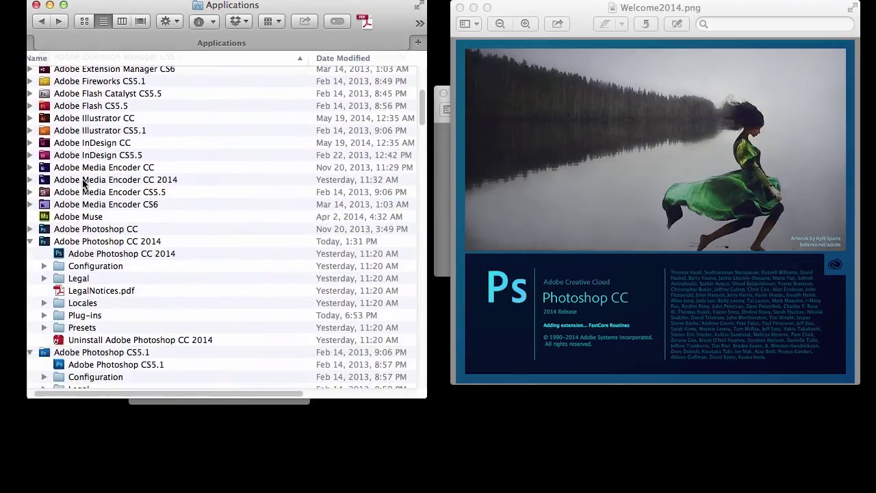
{"action": "scroll", "coordinate": [80, 387], "scroll_direction": "left", "scroll_amount": 1}
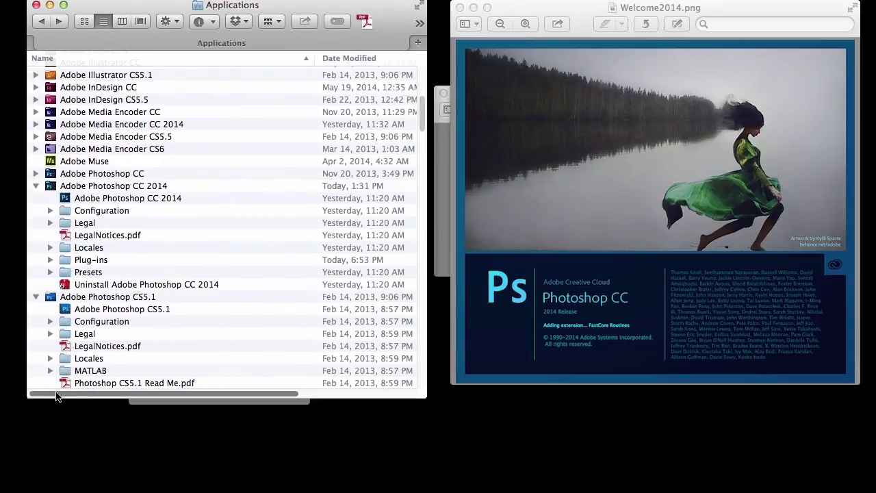
{"action": "left_click", "coordinate": [36, 176]}
Collapse Photoshop CC's Plug-ins folder and look over the Uninstall Adobe Photoshop CC item
{"action": "left_click", "coordinate": [50, 247]}
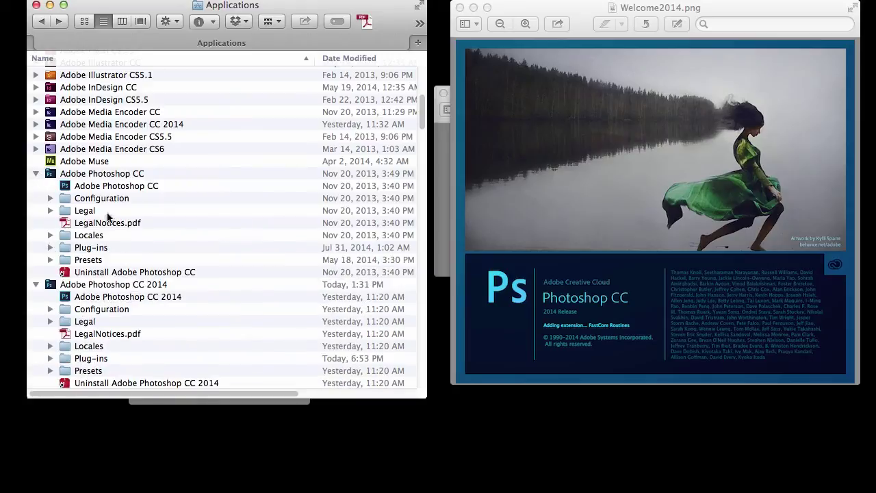
{"action": "left_click", "coordinate": [132, 272]}
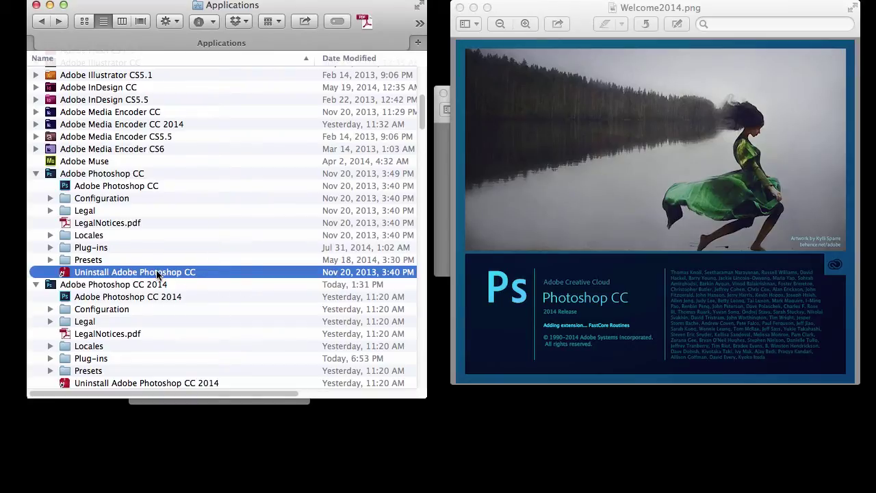
{"action": "left_click", "coordinate": [101, 249]}
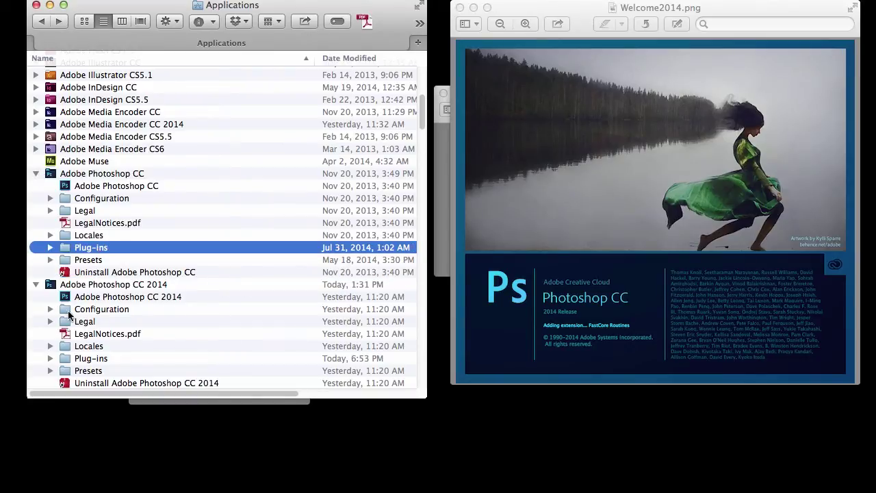
{"action": "scroll", "coordinate": [58, 262], "scroll_direction": "down", "scroll_amount": 1}
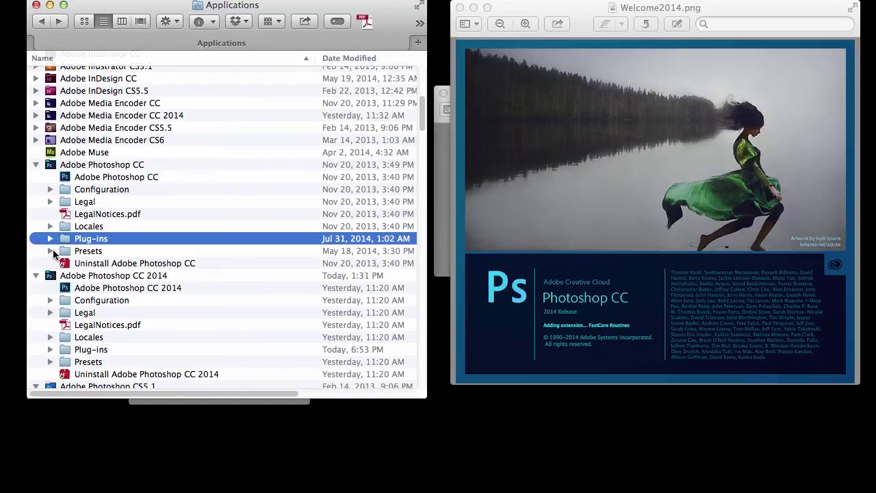
Expand Photoshop CC's Presets folder, review its preset subfolders, then collapse it
{"action": "left_click", "coordinate": [51, 250]}
{"action": "scroll", "coordinate": [66, 253], "scroll_direction": "down", "scroll_amount": 3}
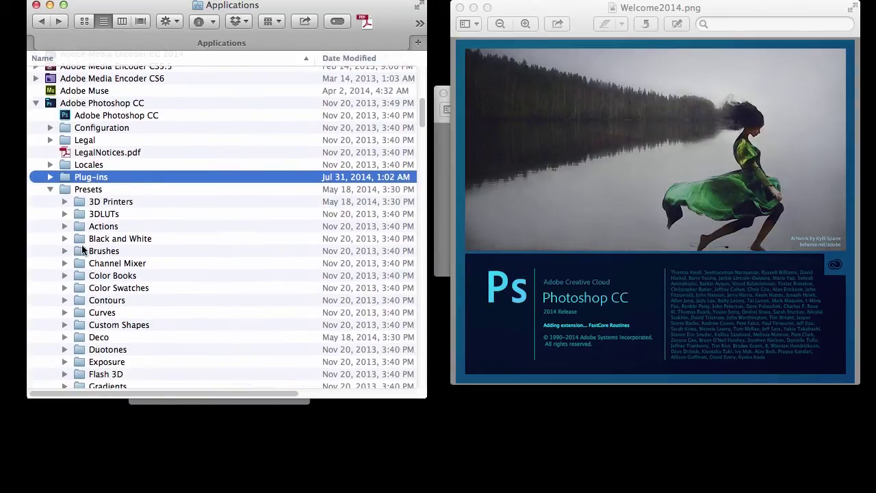
{"action": "scroll", "coordinate": [80, 249], "scroll_direction": "down", "scroll_amount": 6}
{"action": "scroll", "coordinate": [82, 249], "scroll_direction": "down", "scroll_amount": 1}
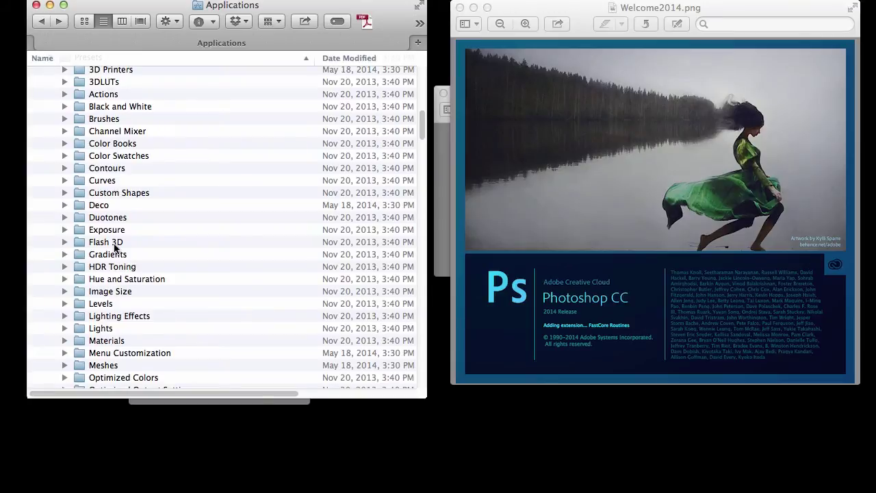
{"action": "scroll", "coordinate": [106, 258], "scroll_direction": "down", "scroll_amount": 8}
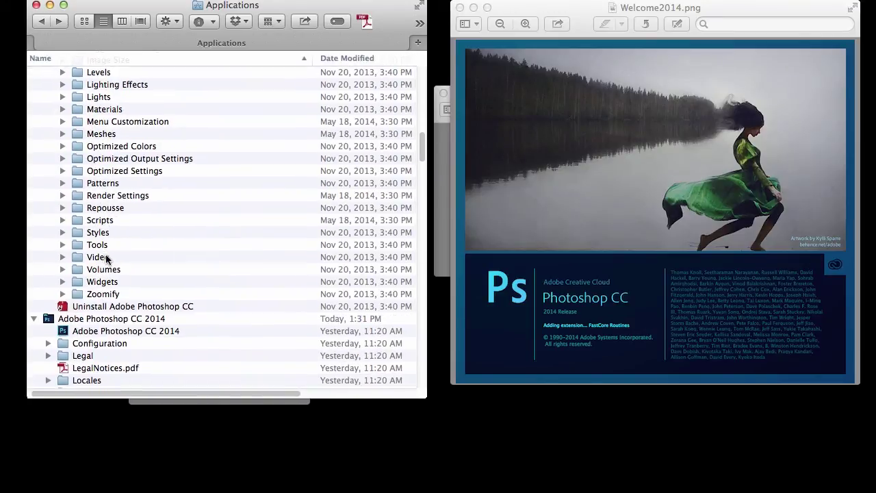
{"action": "scroll", "coordinate": [106, 258], "scroll_direction": "up", "scroll_amount": 10}
{"action": "left_click", "coordinate": [52, 130]}
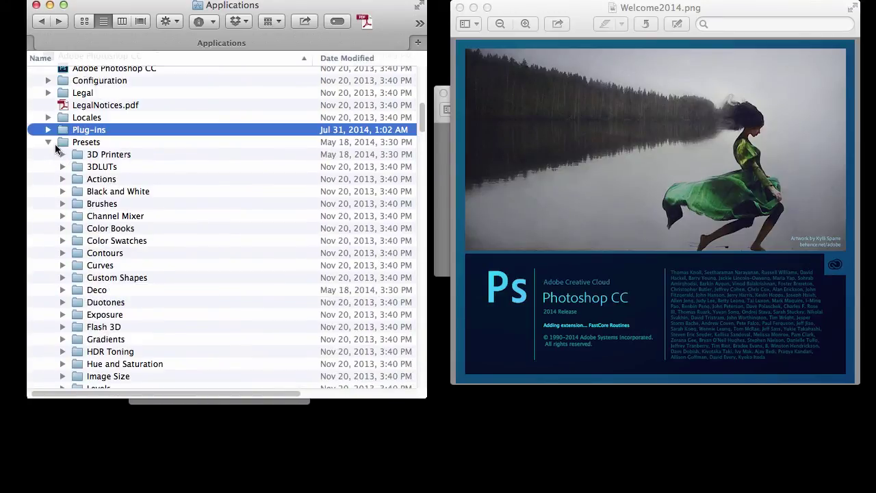
{"action": "left_click", "coordinate": [48, 142]}
{"action": "scroll", "coordinate": [69, 144], "scroll_direction": "up", "scroll_amount": 3}
{"action": "scroll", "coordinate": [80, 204], "scroll_direction": "up", "scroll_amount": 2}
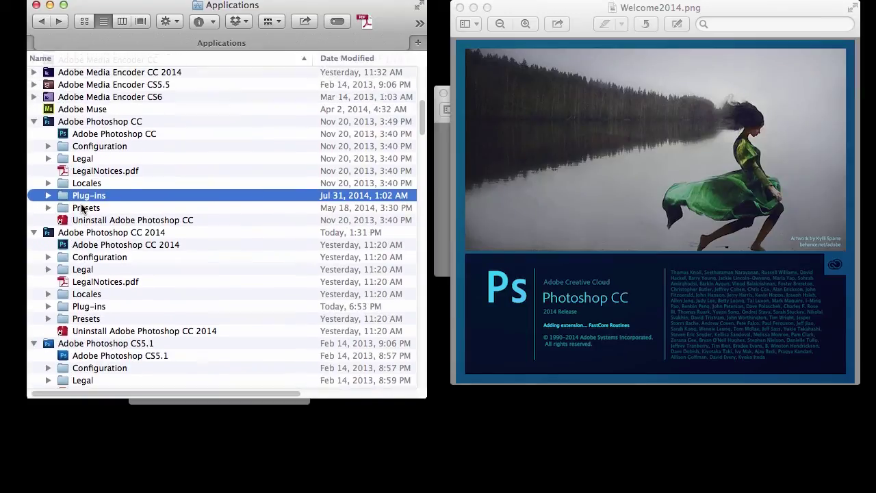